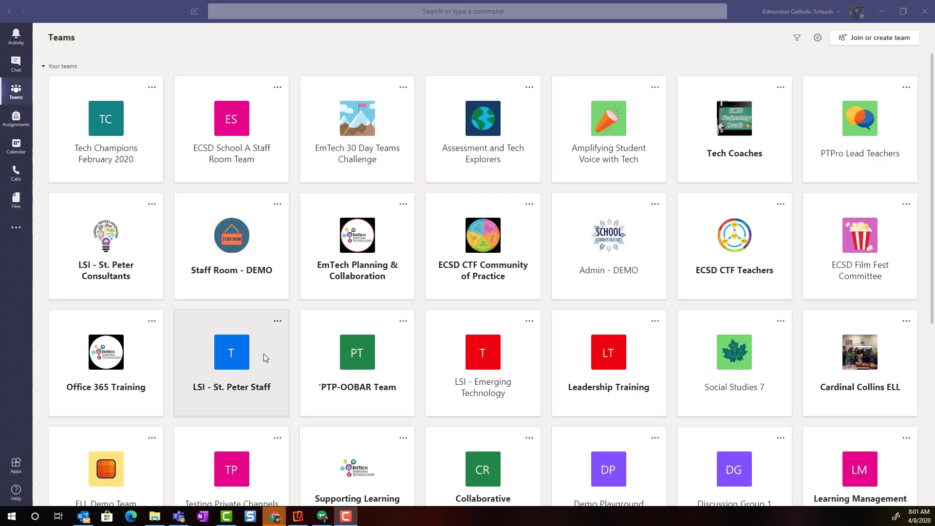
# - Start scheduling a new meeting from the calendar and title it "Class Check in!"
pyautogui.click(16, 149)
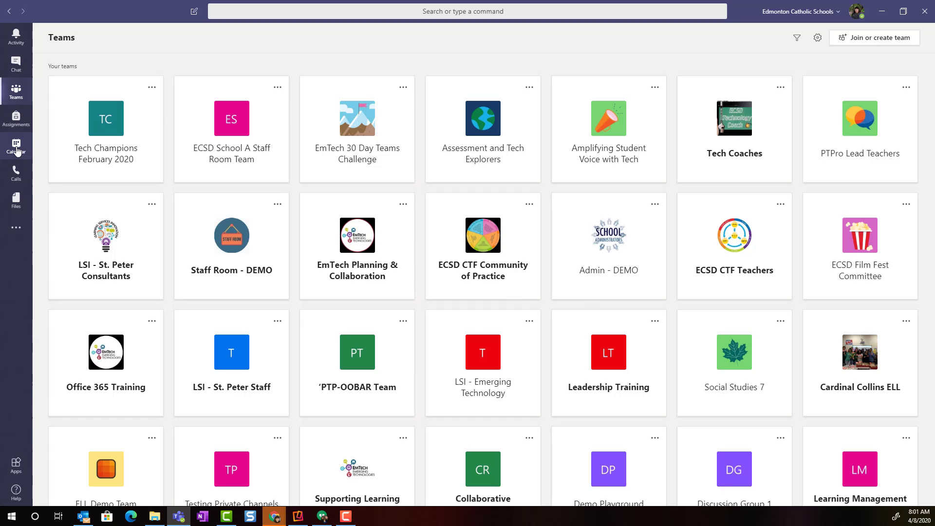
pyautogui.click(16, 149)
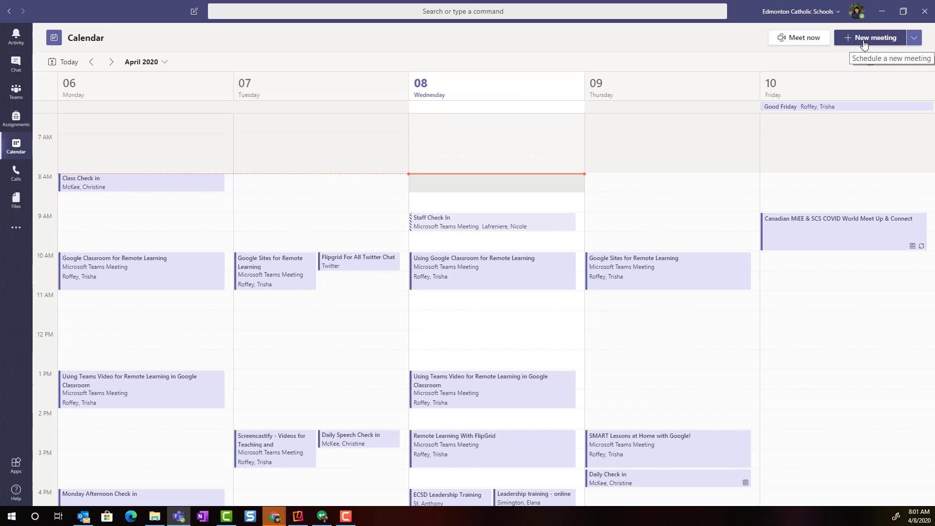
pyautogui.click(913, 39)
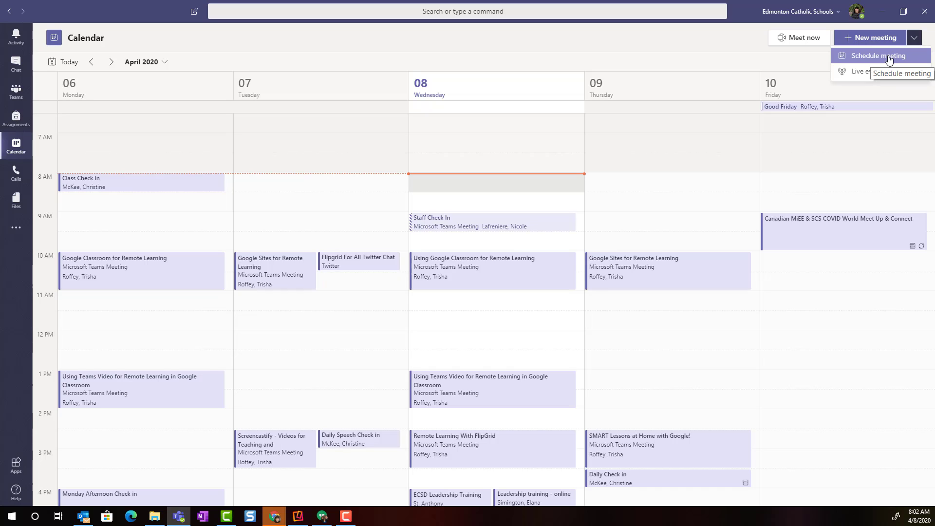
pyautogui.click(889, 58)
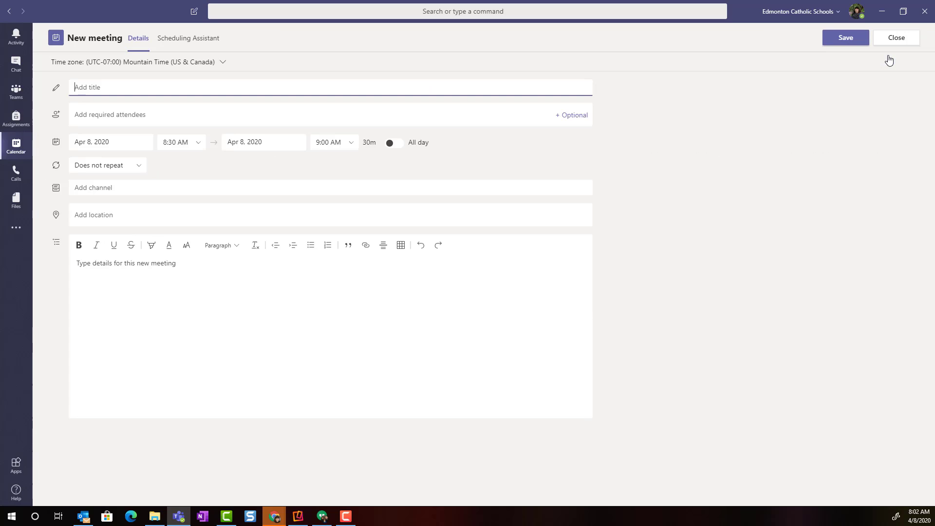
pyautogui.click(85, 88)
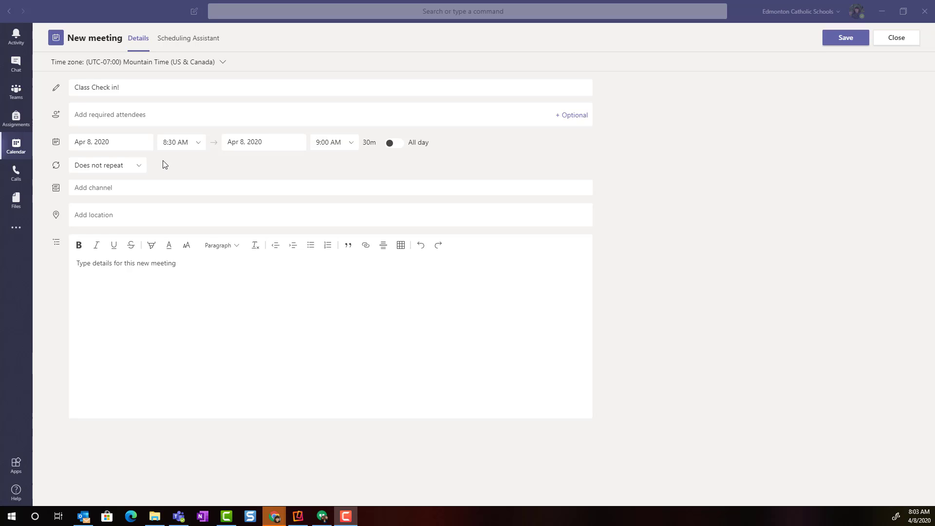
# - Add the four required attendees to the Class Check in! meeting and send the invitation
pyautogui.click(129, 119)
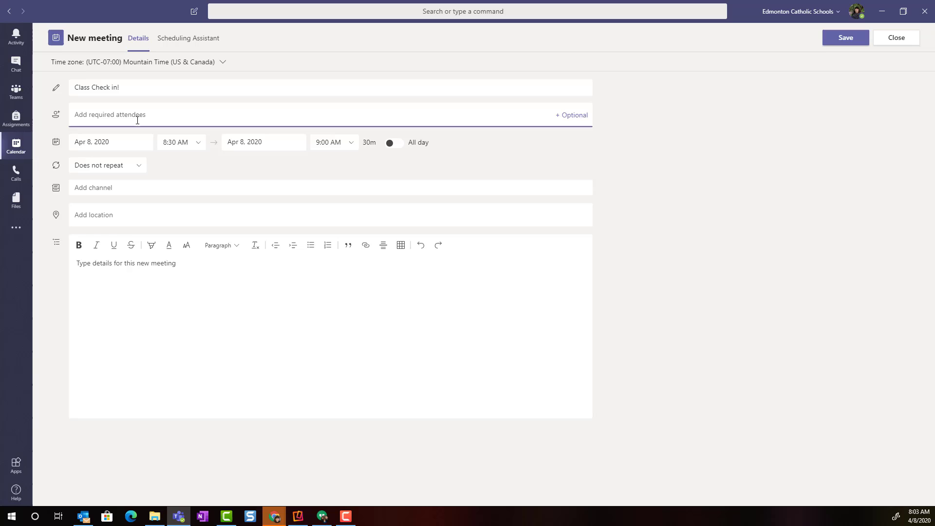
pyautogui.press('F9')
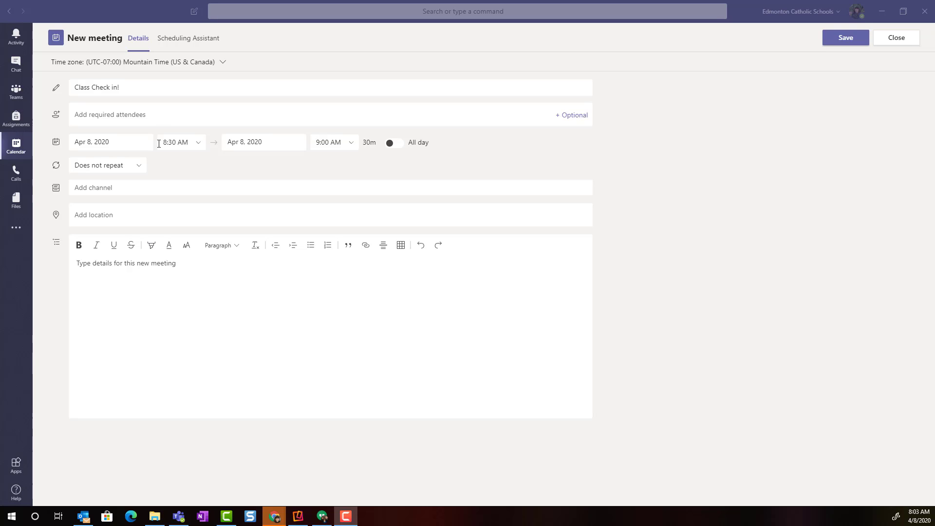
pyautogui.click(147, 118)
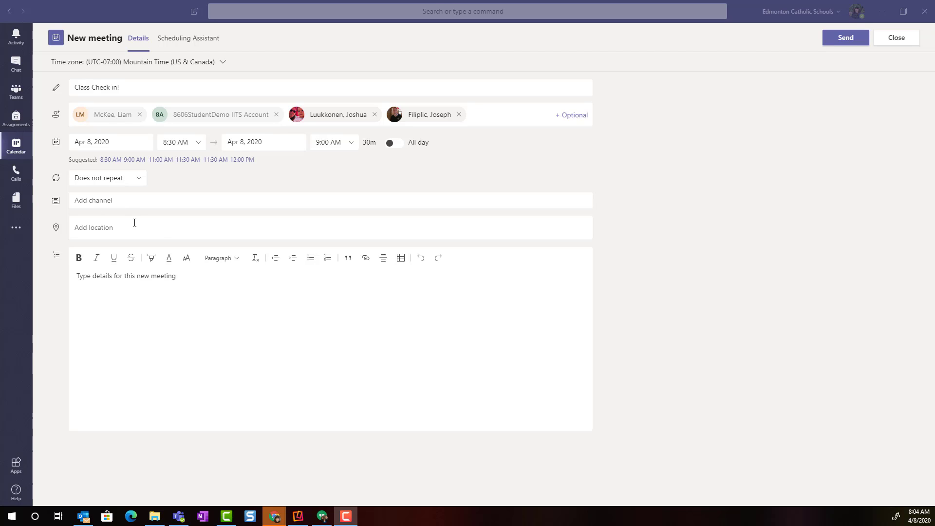
pyautogui.click(131, 278)
pyautogui.click(844, 41)
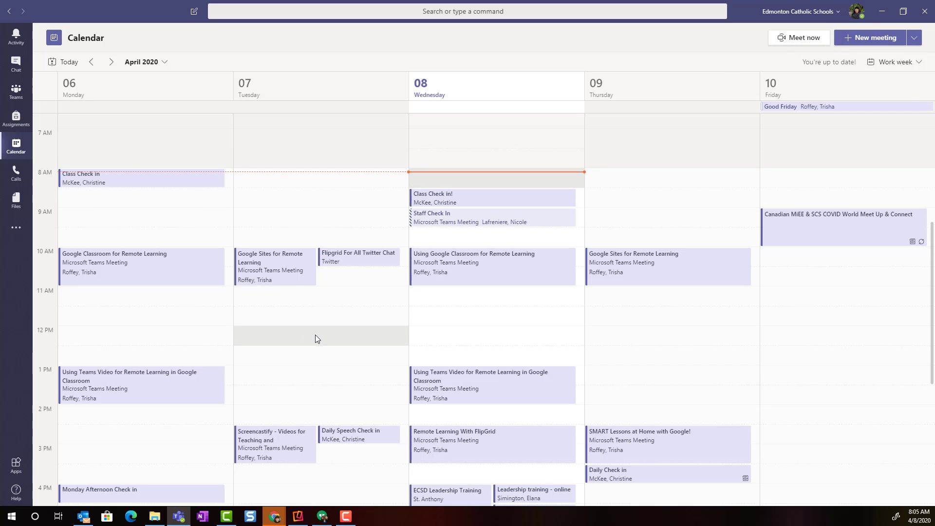
# - Create another meeting titled "Staff Meeting Reviewing Remote Learning" on Apr 8, 2020, from 11:00 AM to 12:00 PM
pyautogui.scroll(-1, 314, 334)
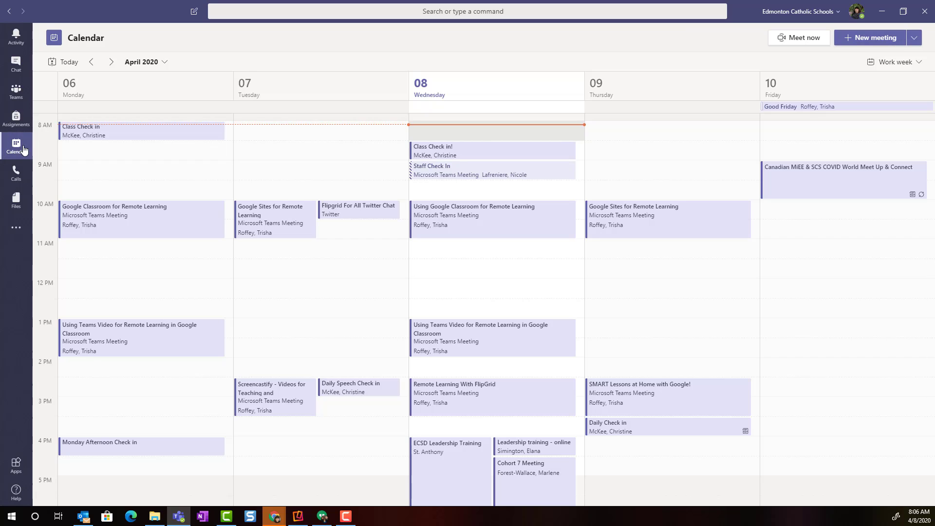
pyautogui.click(899, 38)
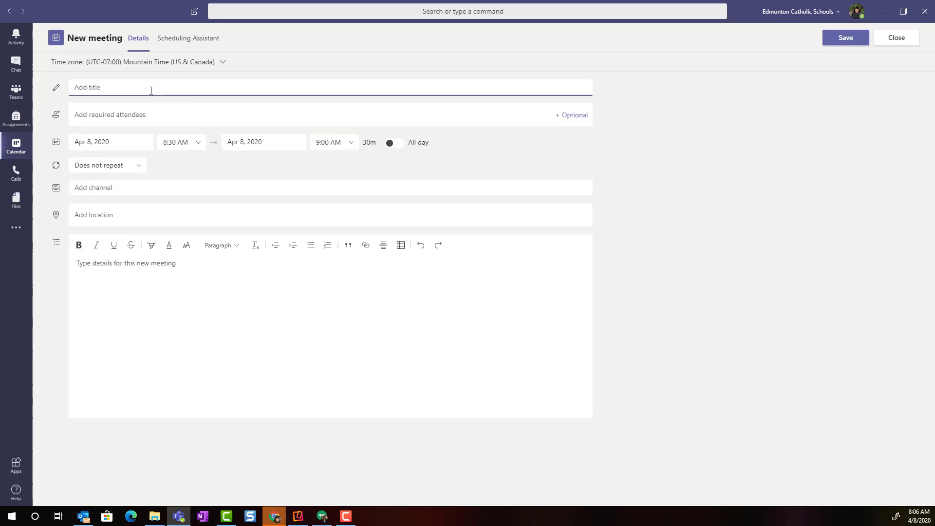
pyautogui.write('Staff Meeting Reviewing Remote Learning')
pyautogui.click(198, 149)
pyautogui.click(178, 226)
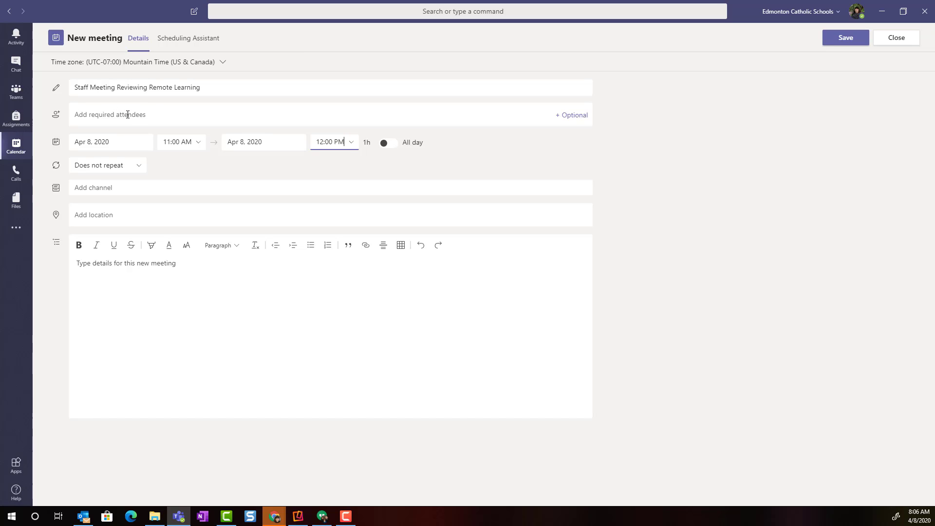
# - Assign the staff meeting to the General channel of Nerd Wire Demo Team and send it
pyautogui.click(115, 188)
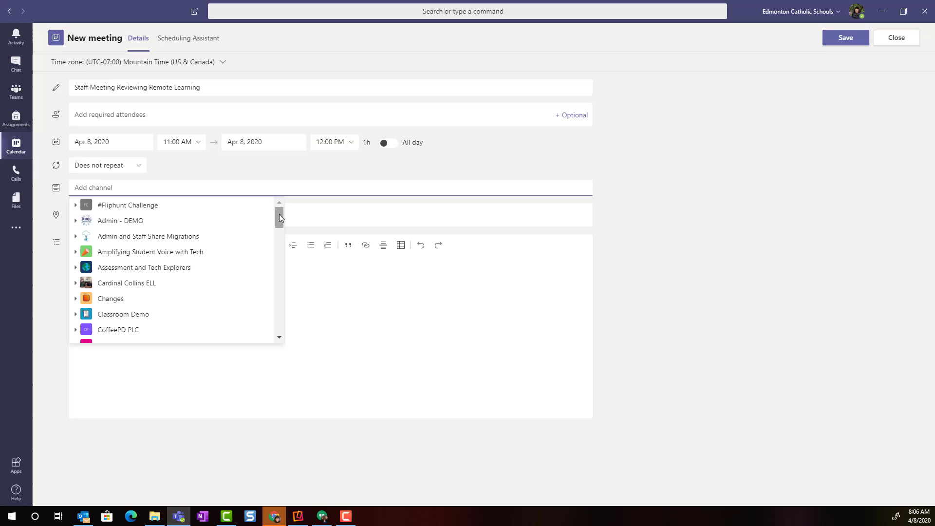
pyautogui.moveTo(279, 214); pyautogui.dragTo(280, 278)
pyautogui.click(128, 272)
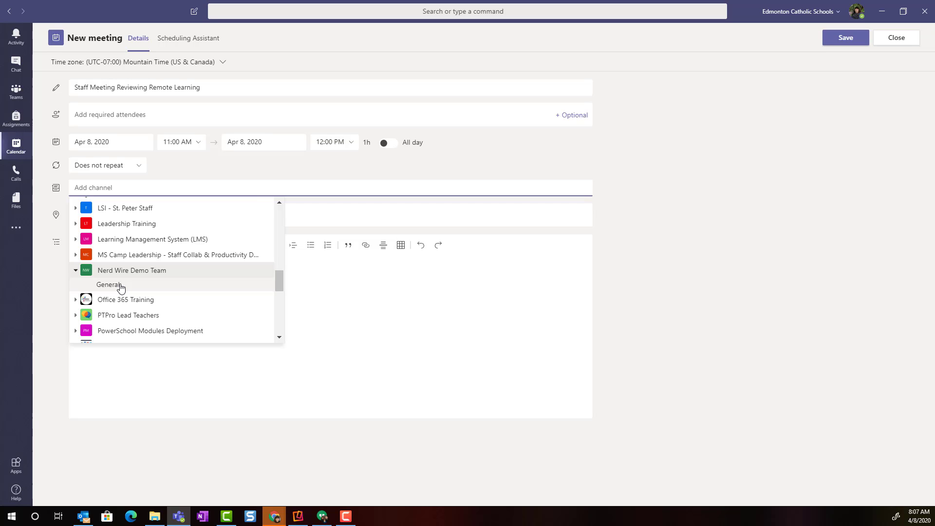
pyautogui.click(120, 286)
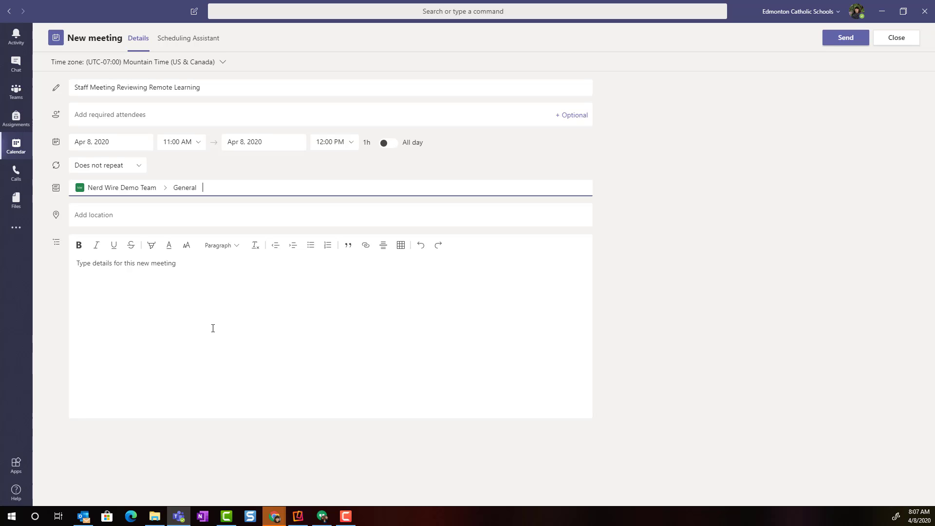
pyautogui.click(844, 45)
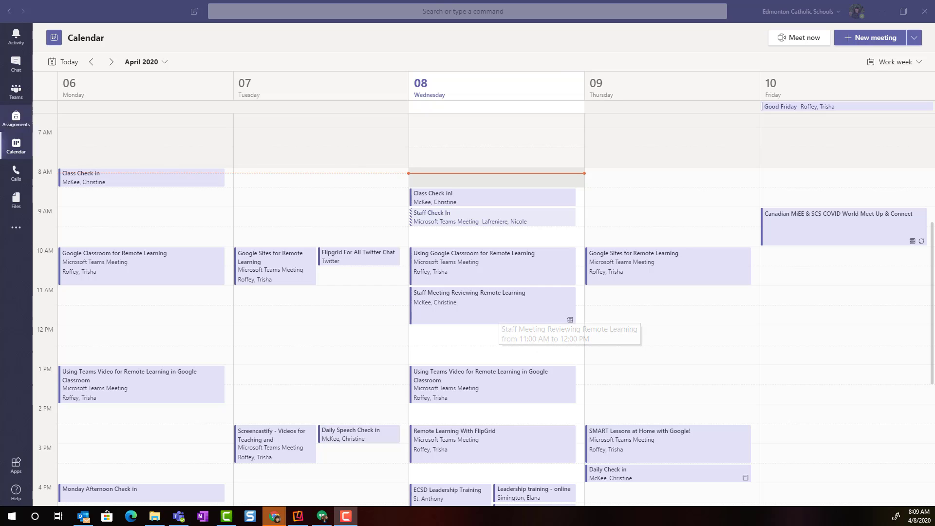
# - View the staff meeting's details from its post in the Nerd Wire Demo Team General channel, and return to the channel
pyautogui.click(29, 97)
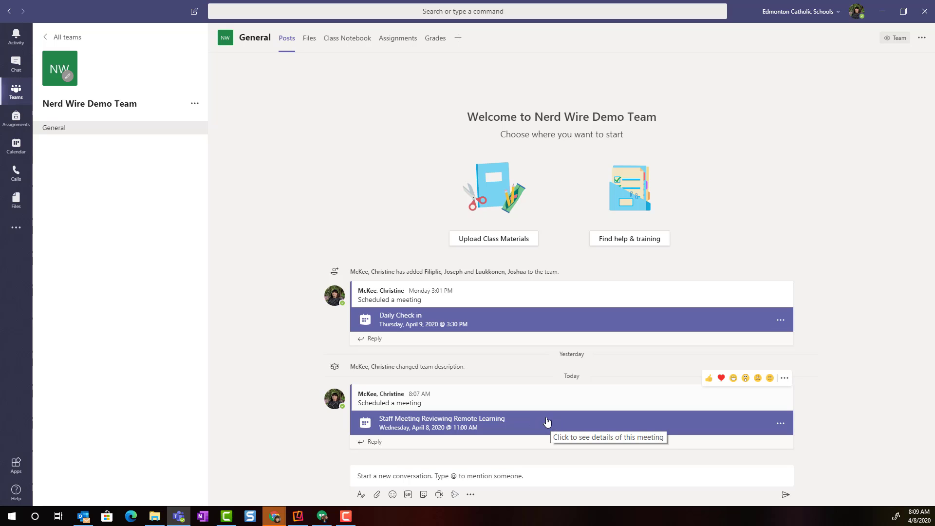
pyautogui.click(547, 422)
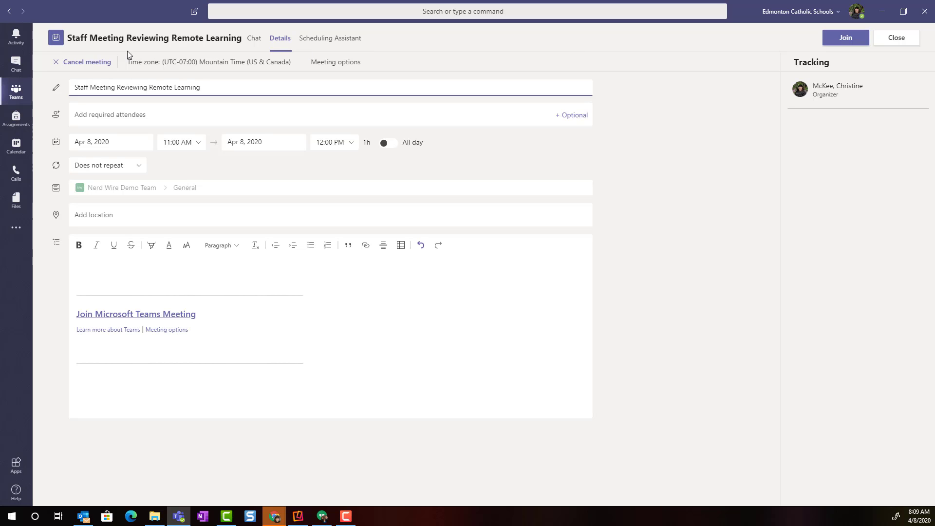
pyautogui.click(26, 104)
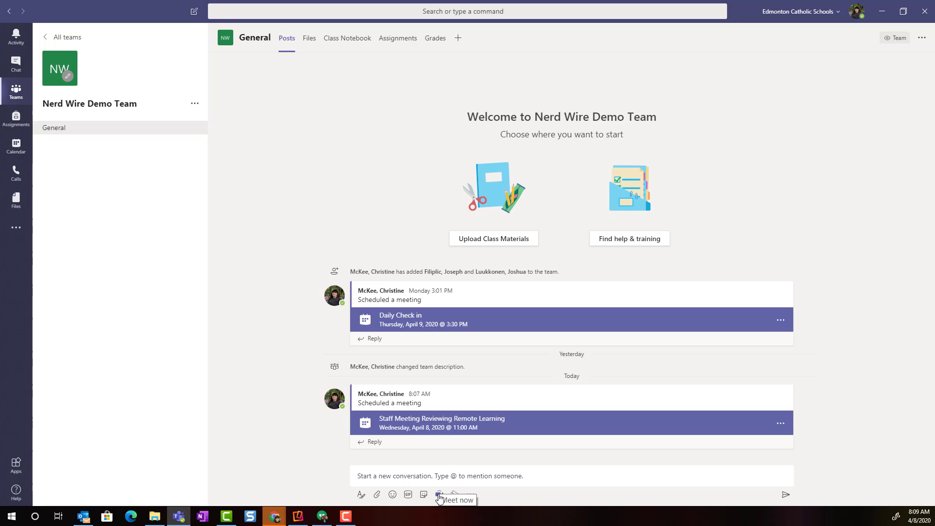
# - Set up a channel meeting with the subject "Quick Check in" and choose to schedule it instead of meeting immediately
pyautogui.click(438, 495)
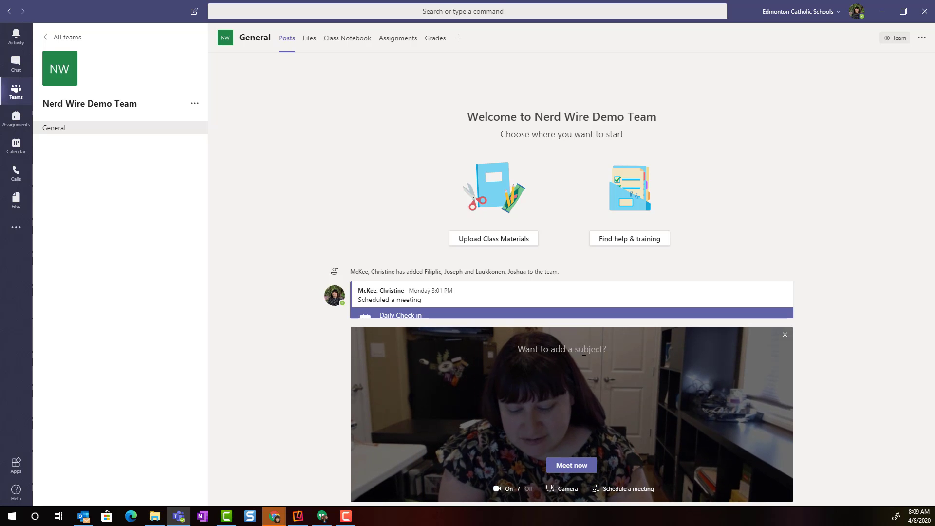
pyautogui.write('Quci')
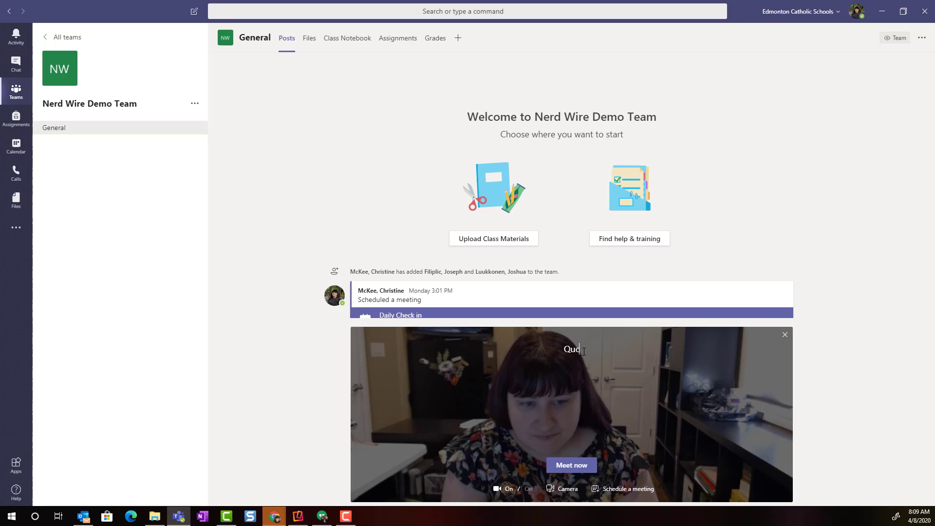
pyautogui.press('BackSpace')
pyautogui.press('BackSpace')
pyautogui.write('ick Check in')
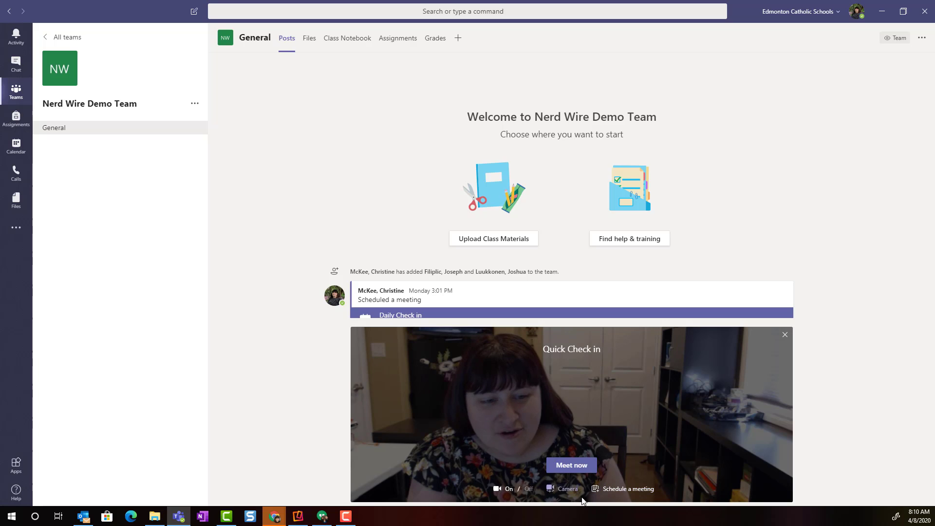
pyautogui.click(623, 489)
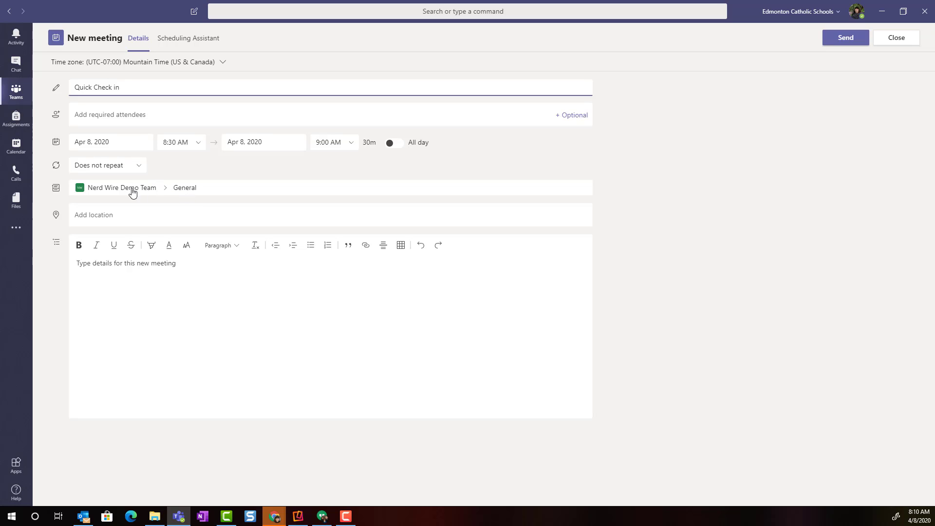
# - Set the Quick Check in meeting's start time to 4:00 PM and send it to the channel
pyautogui.click(203, 148)
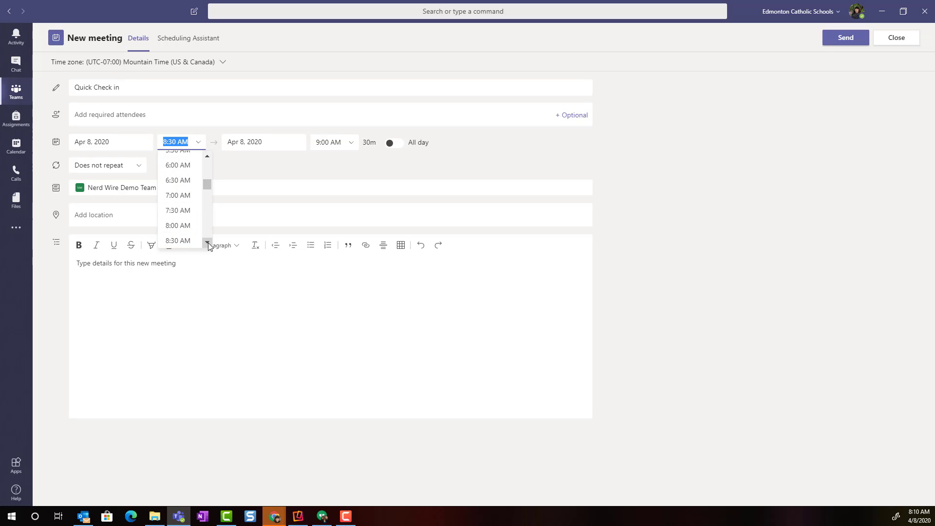
pyautogui.write('4')
pyautogui.click(137, 286)
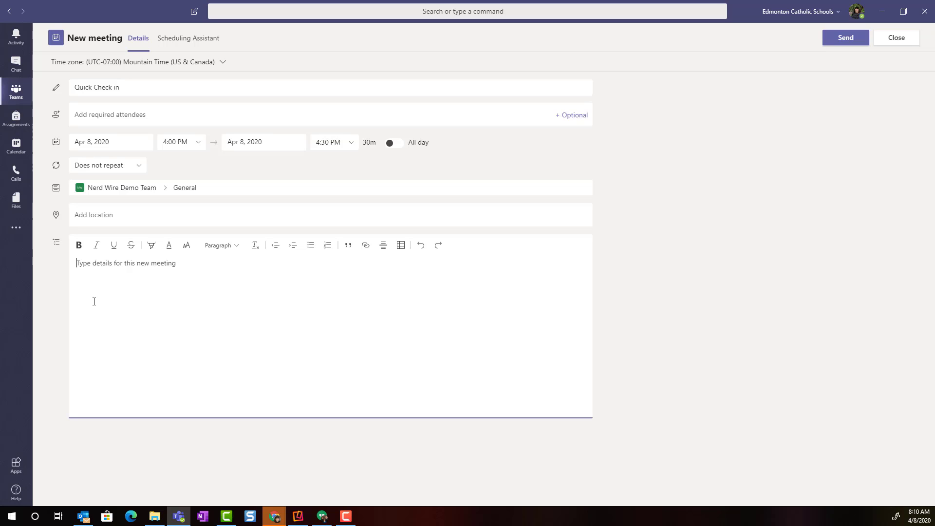
pyautogui.click(831, 44)
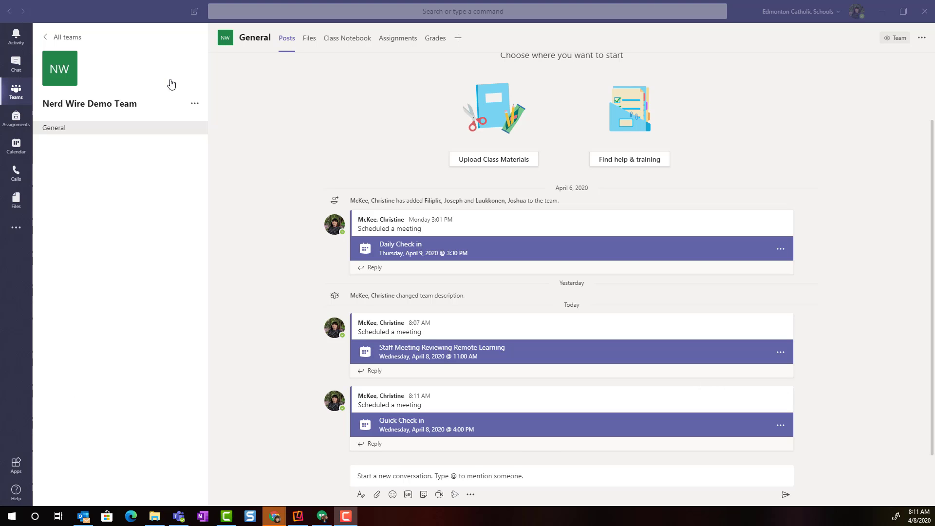
# - Look at the Meet now options in the private Planning channel of Assessment and Tech Explorers, and close them without starting a meeting
pyautogui.click(68, 38)
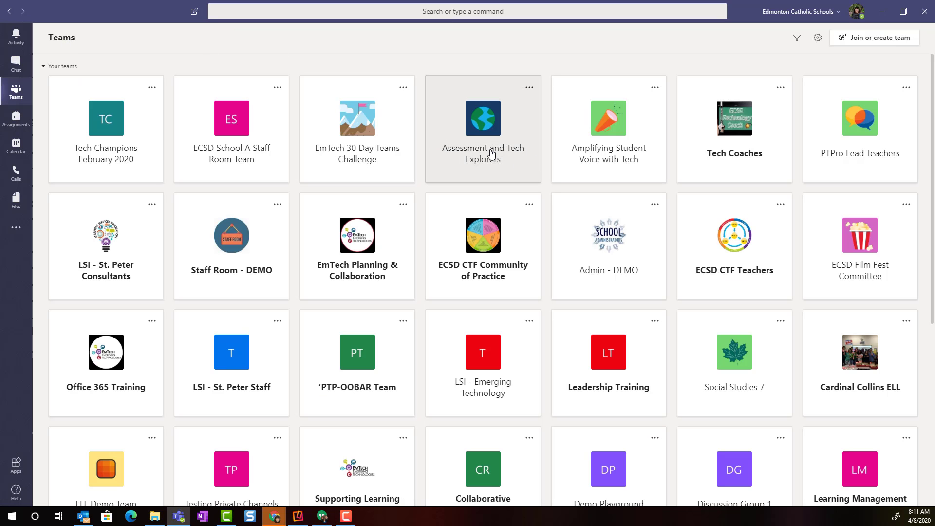
pyautogui.click(491, 153)
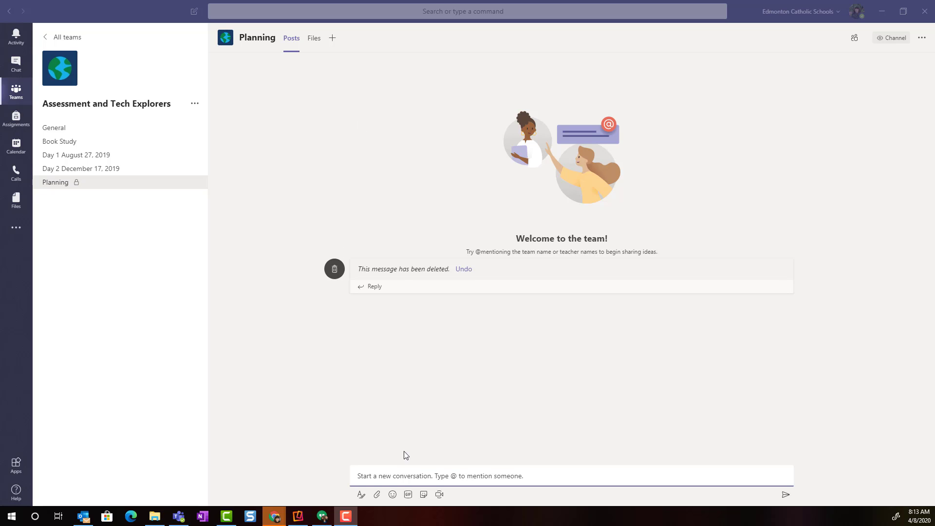
pyautogui.click(411, 473)
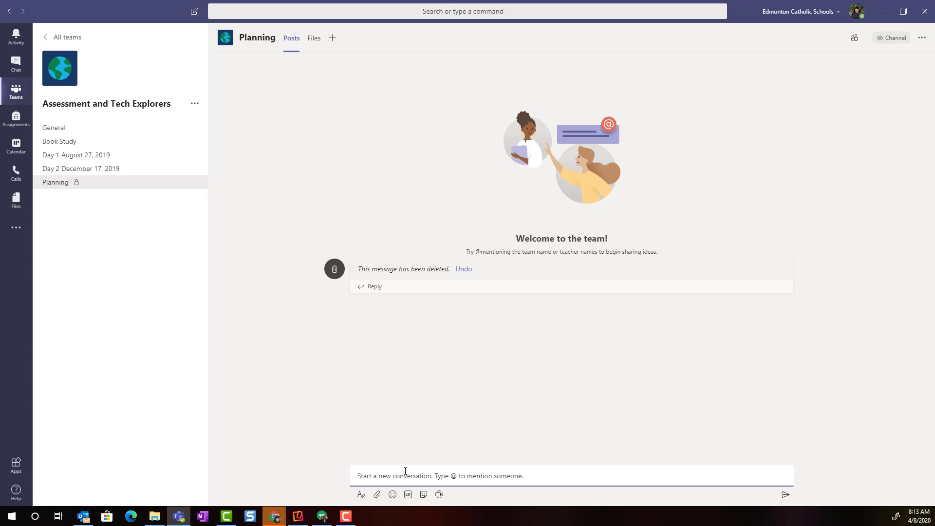
pyautogui.click(439, 495)
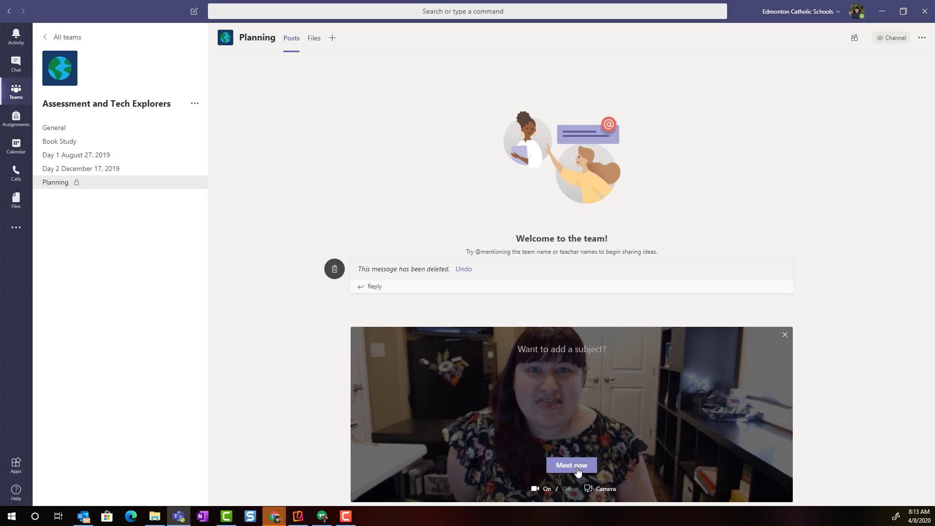
pyautogui.press('Escape')
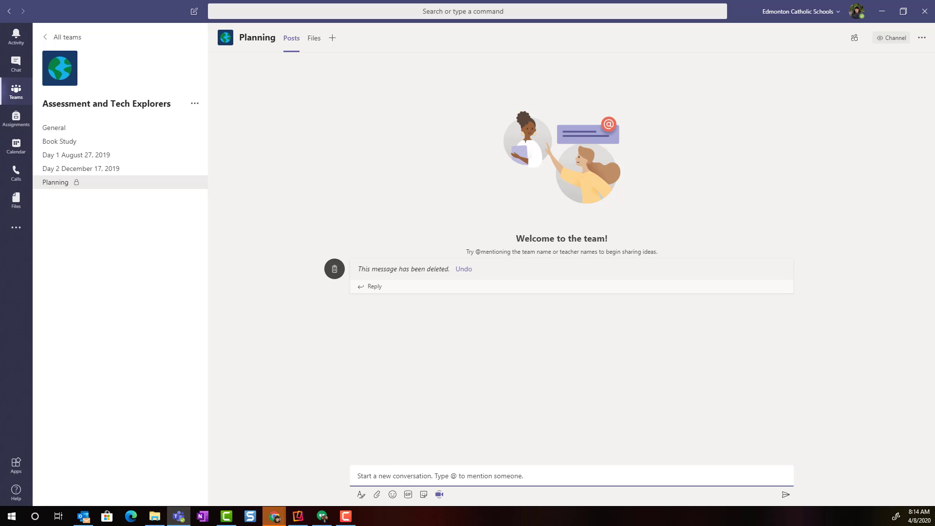
# - Open the Wednesday Class Check in! meeting's options, try Specific people for who can present, and close the options without saving
pyautogui.click(23, 154)
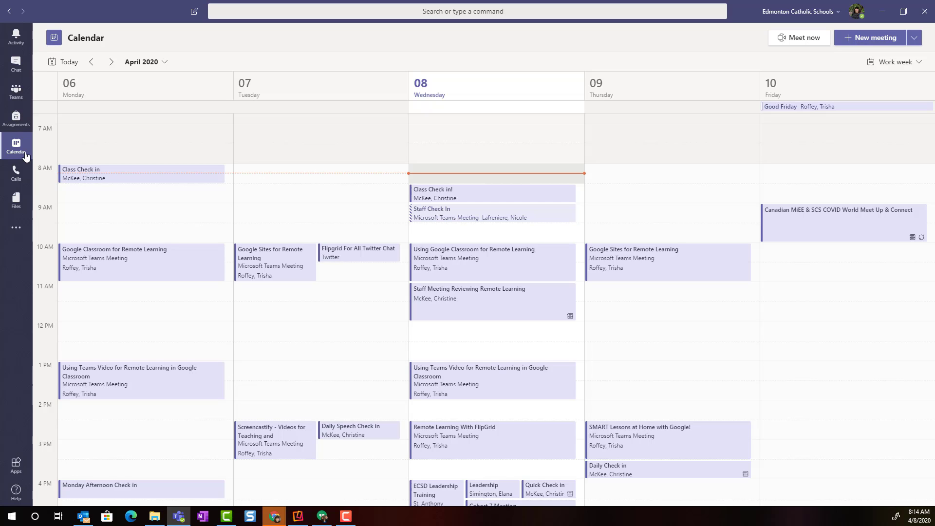
pyautogui.click(456, 193)
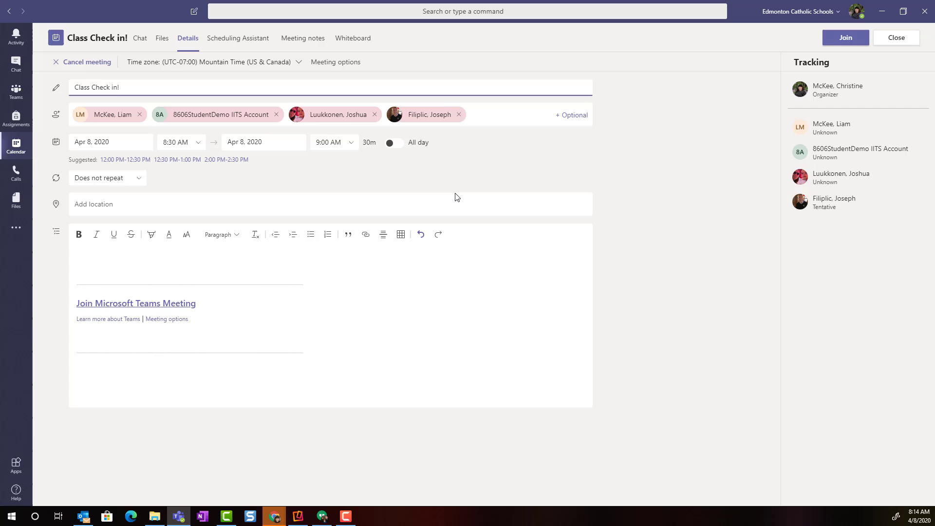
pyautogui.click(344, 64)
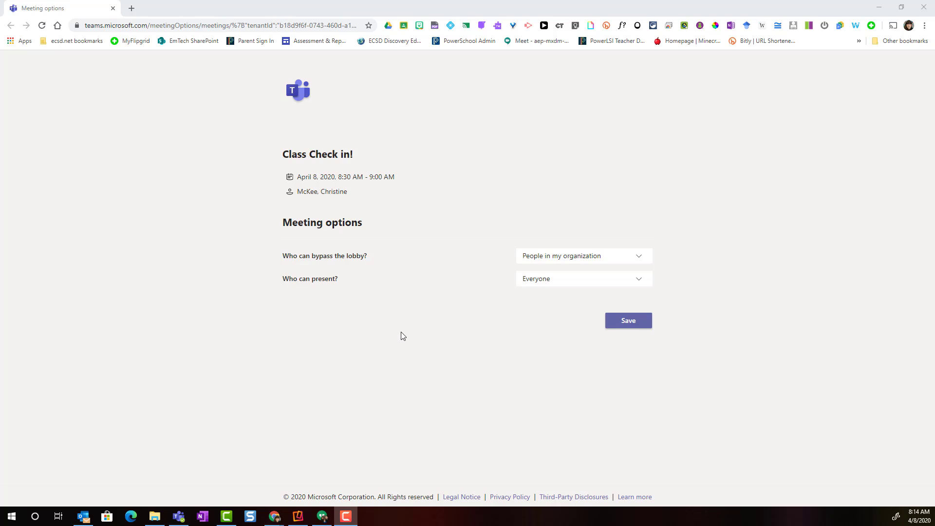
pyautogui.click(628, 279)
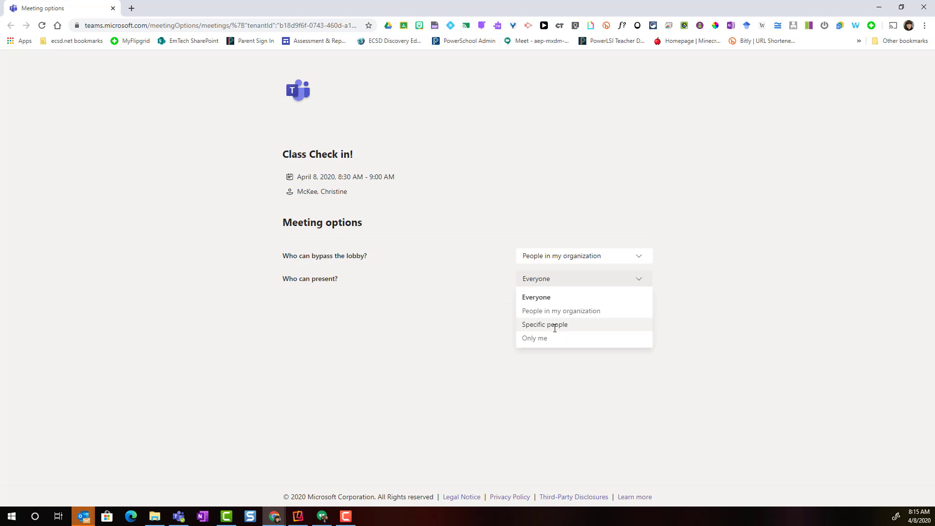
pyautogui.click(555, 325)
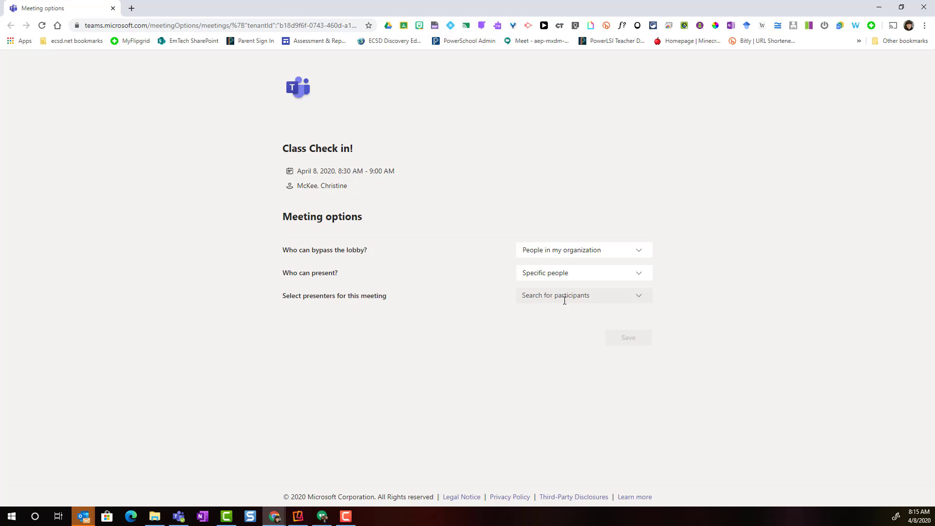
pyautogui.click(113, 8)
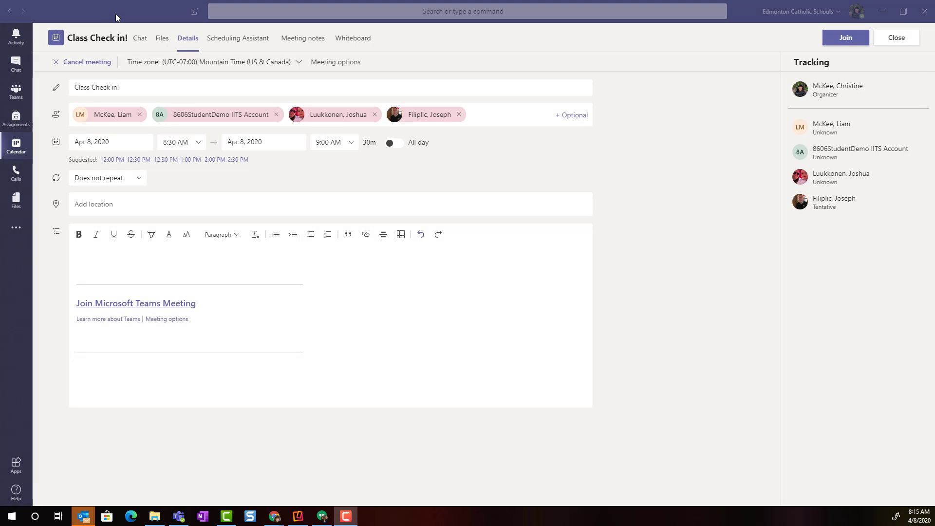
# - Return to the calendar and view the details of Wednesday's Class Check in! meeting
pyautogui.click(16, 145)
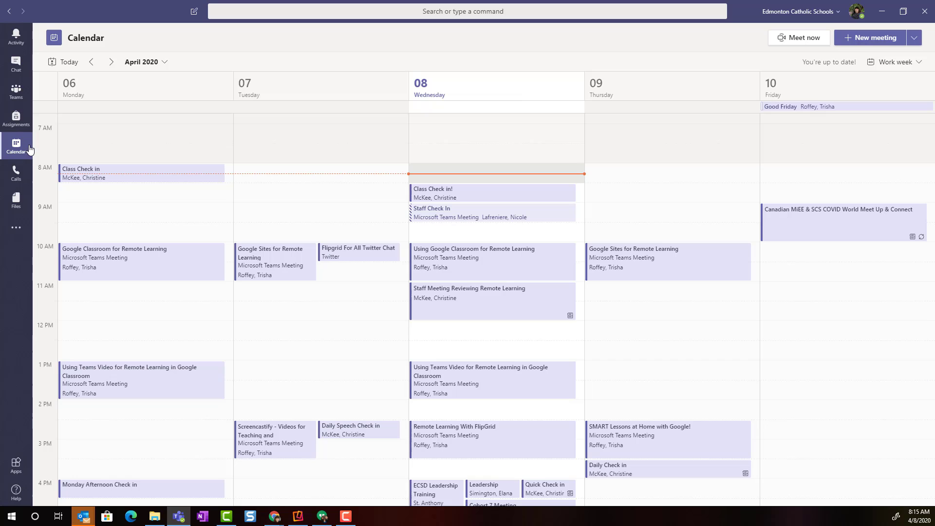
pyautogui.click(473, 195)
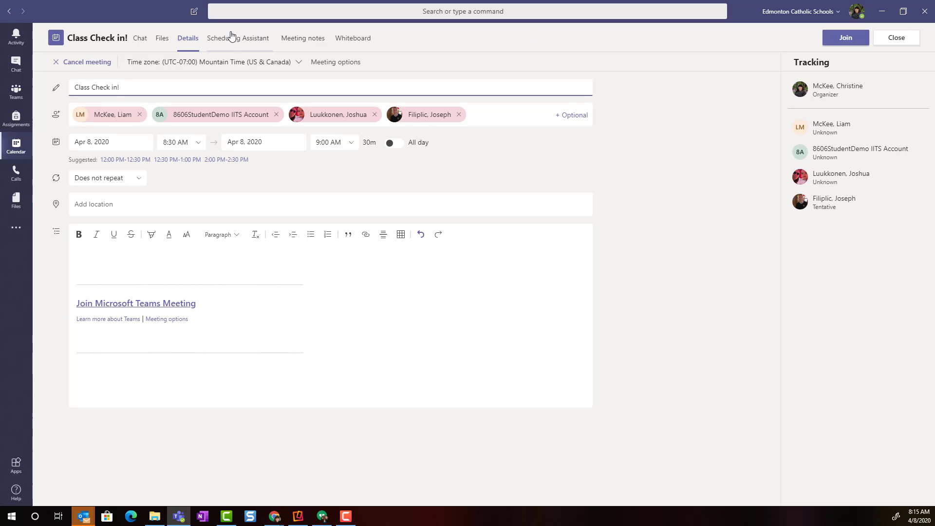
# - Open the Quick Check in meeting from its post in the Nerd Wire Demo Team General channel and join it
pyautogui.click(16, 91)
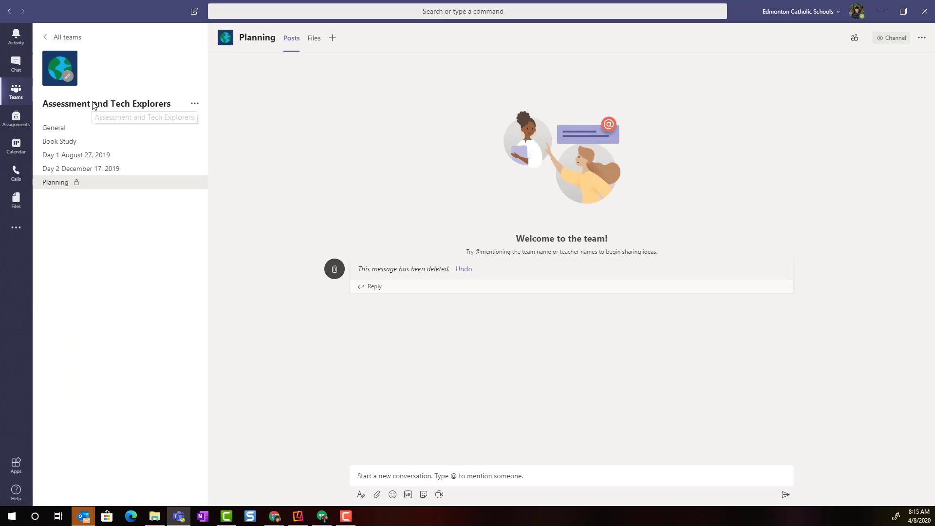
pyautogui.click(62, 37)
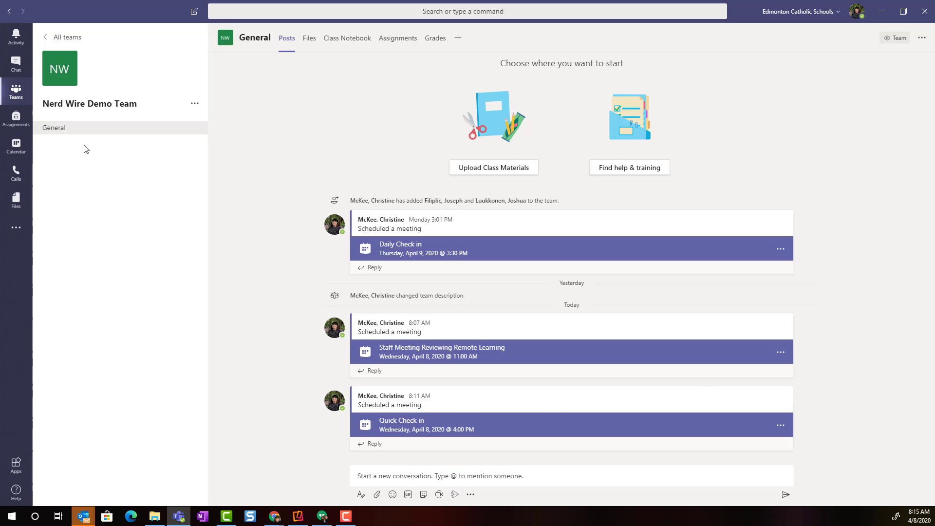
pyautogui.click(482, 429)
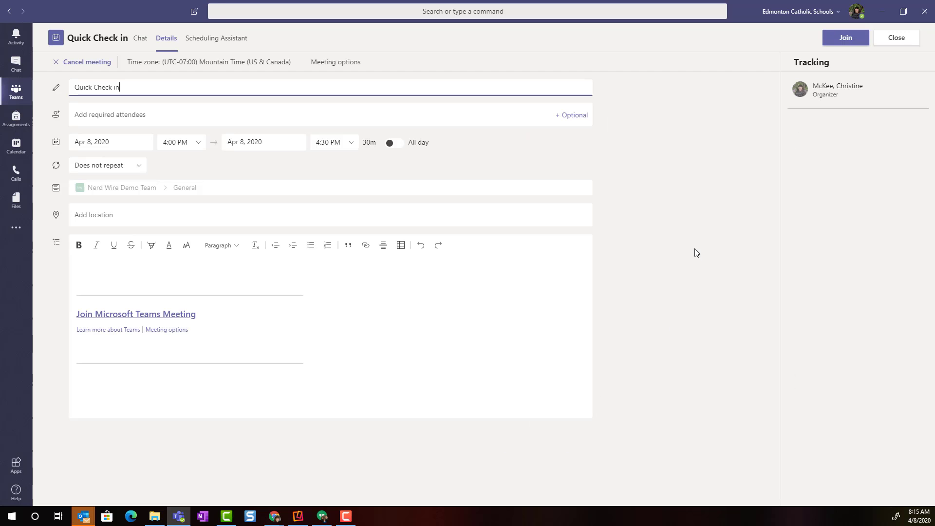
pyautogui.click(832, 43)
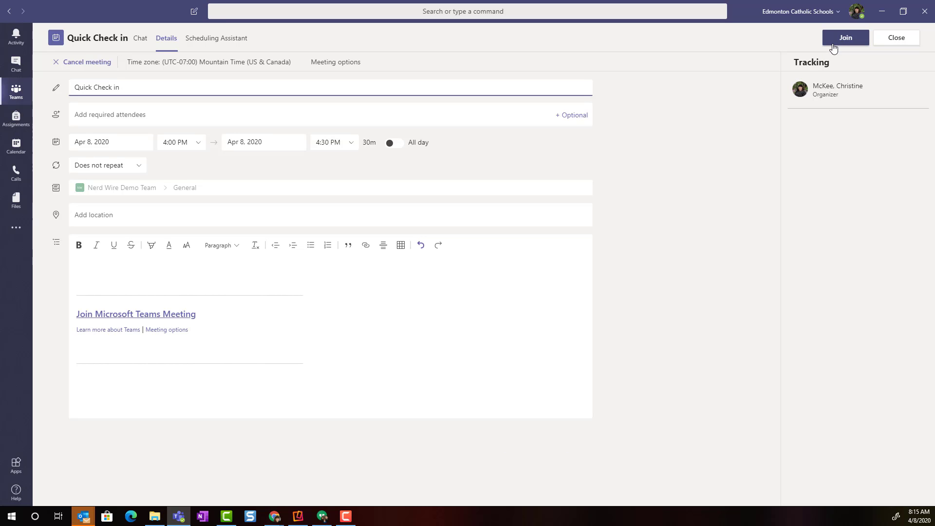